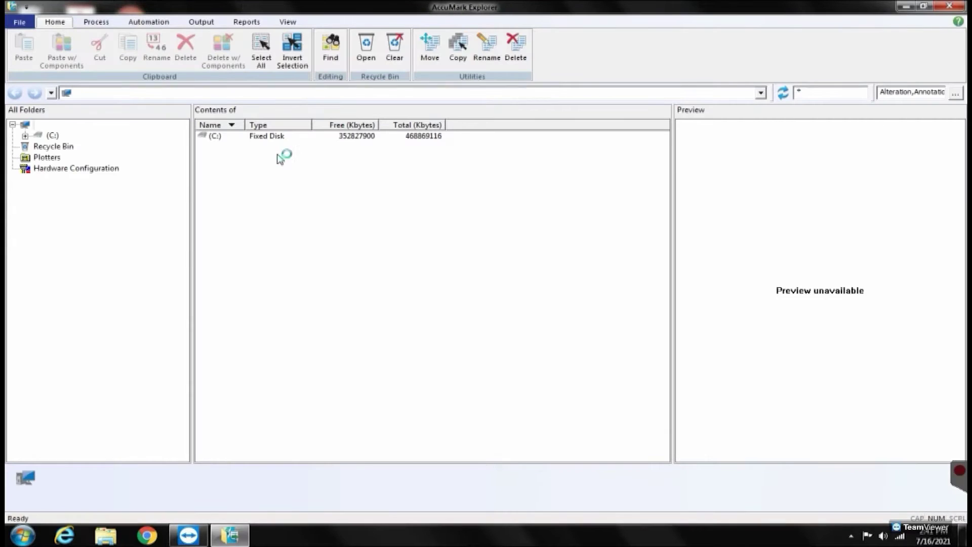
# Expand C: in the All Folders tree to reveal its storage area folders.
pyautogui.click(25, 136)
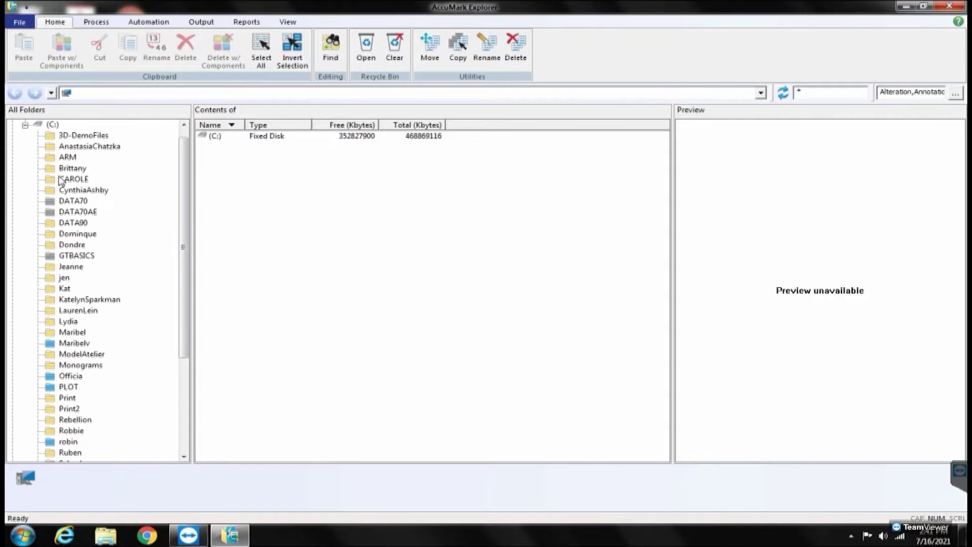
pyautogui.click(64, 288)
pyautogui.click(97, 22)
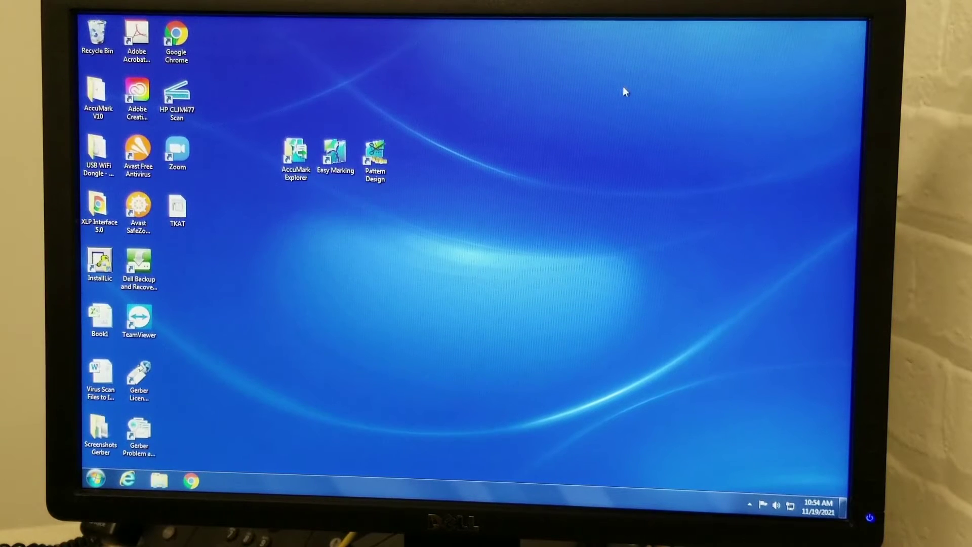
# Launch AccuMark Explorer from the desktop and open the Kat storage area.
pyautogui.click(295, 156)
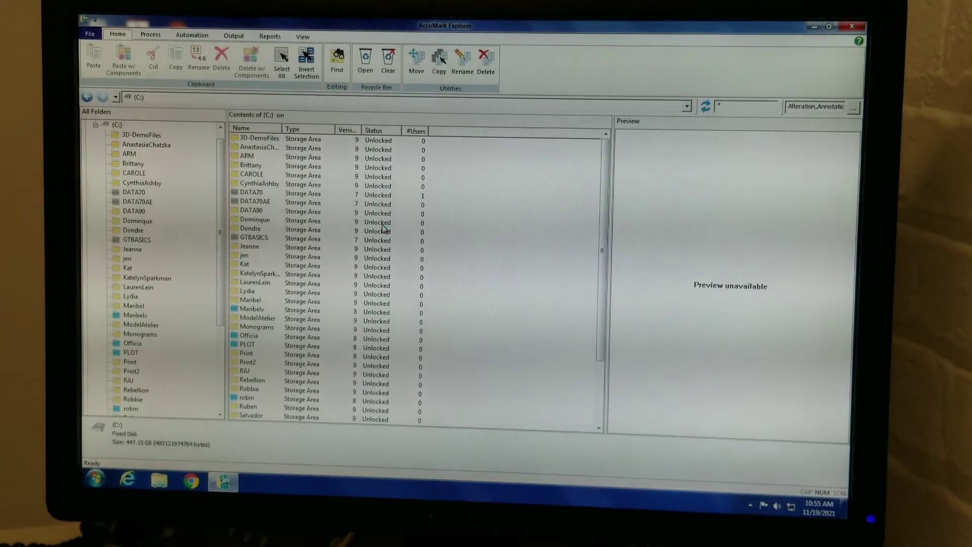
pyautogui.click(127, 269)
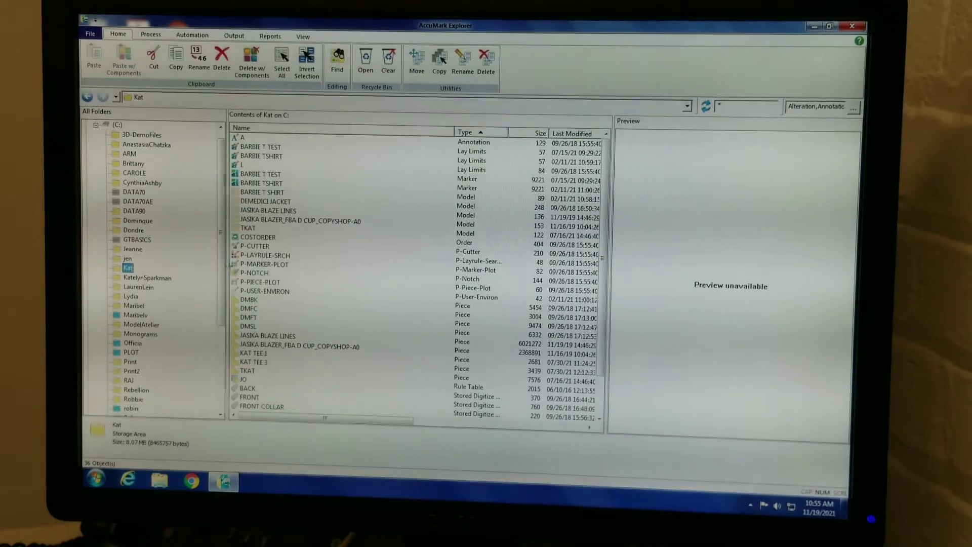
# Open the TKAT model from the Kat storage area in the Marker Wizard.
pyautogui.click(248, 228)
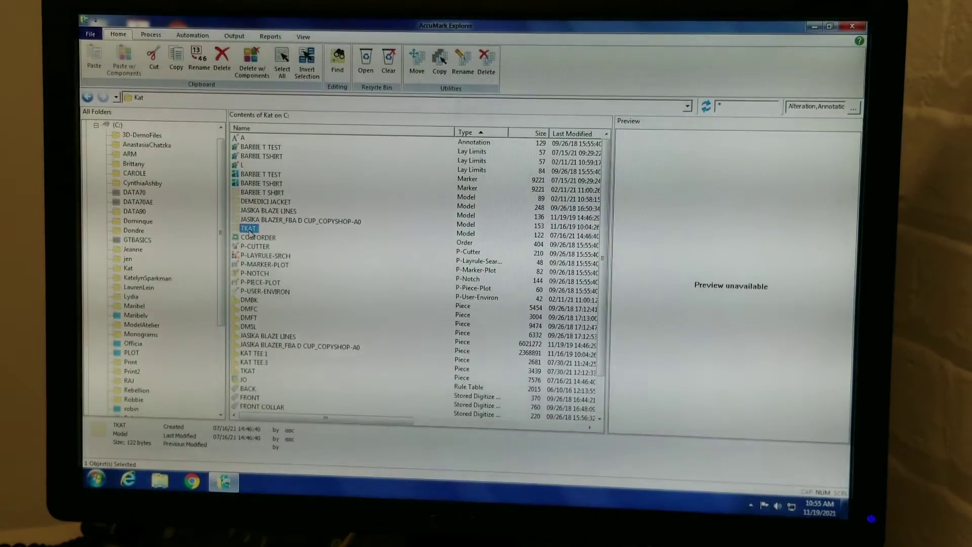
pyautogui.rightClick(251, 229)
pyautogui.moveTo(282, 238)
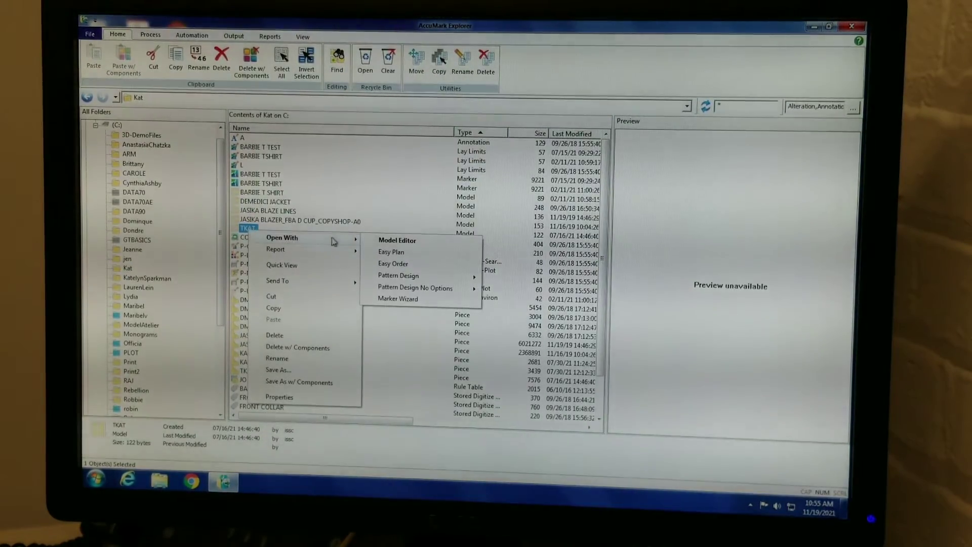
pyautogui.click(424, 301)
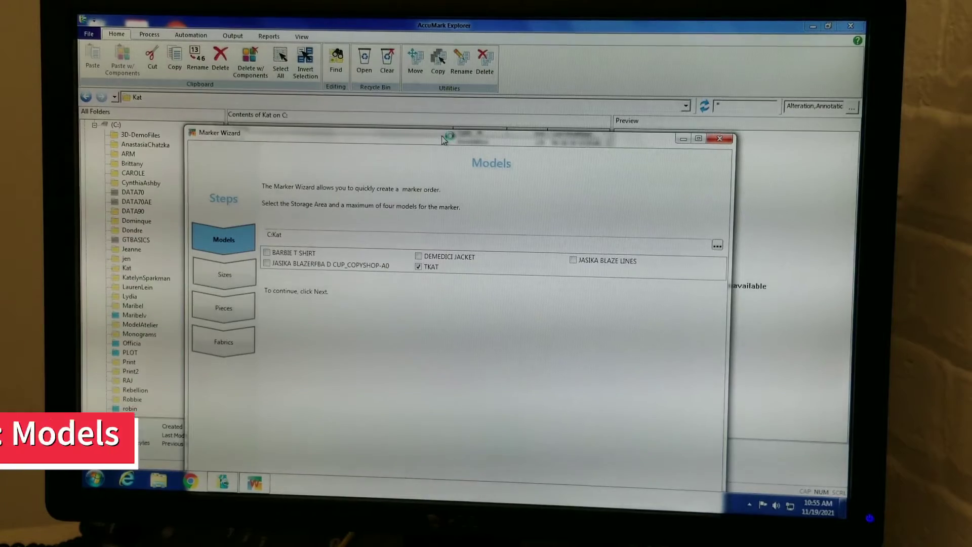
# Move the wizard window higher and continue past the Models step with TKAT checked.
pyautogui.moveTo(446, 145); pyautogui.dragTo(428, 64)
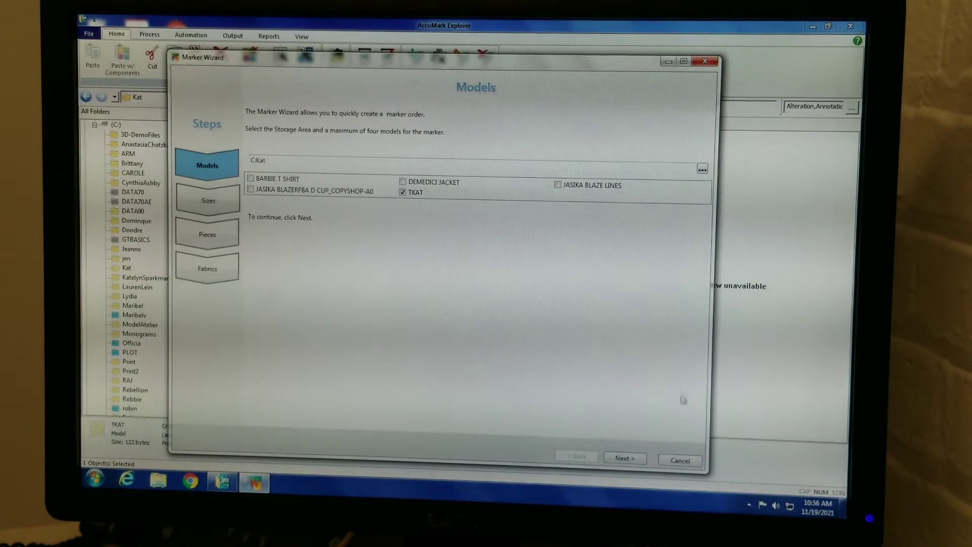
pyautogui.click(624, 459)
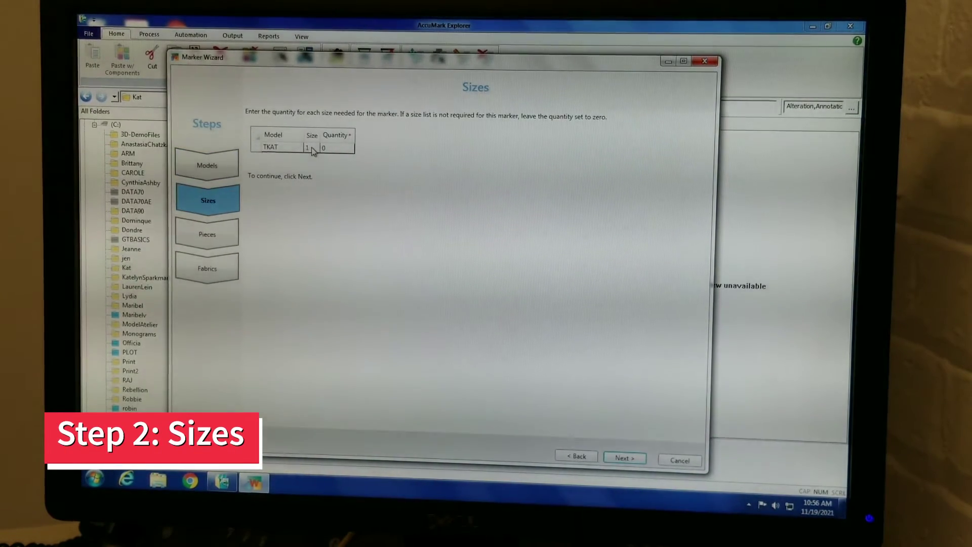
# Set the TKAT size 1 quantity to 5 and continue to the Pieces step.
pyautogui.click(341, 148)
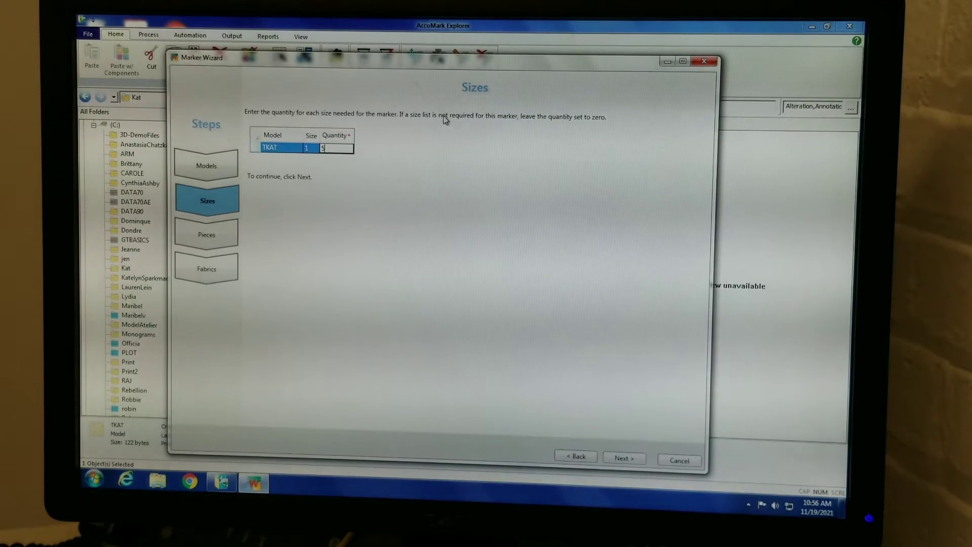
pyautogui.click(624, 458)
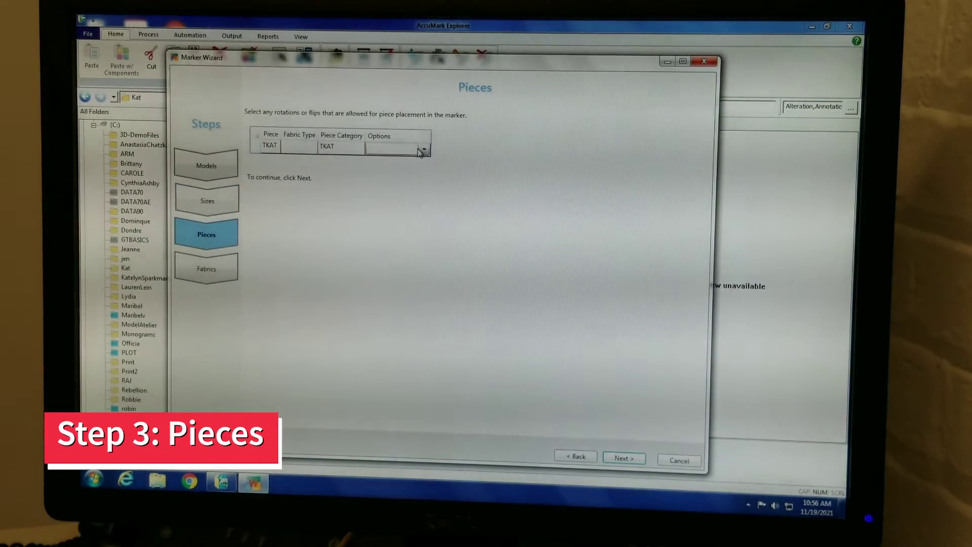
# Give TKAT the 'S - Allow 180 rotation. No Flip.' option and continue to Fabrics.
pyautogui.click(422, 151)
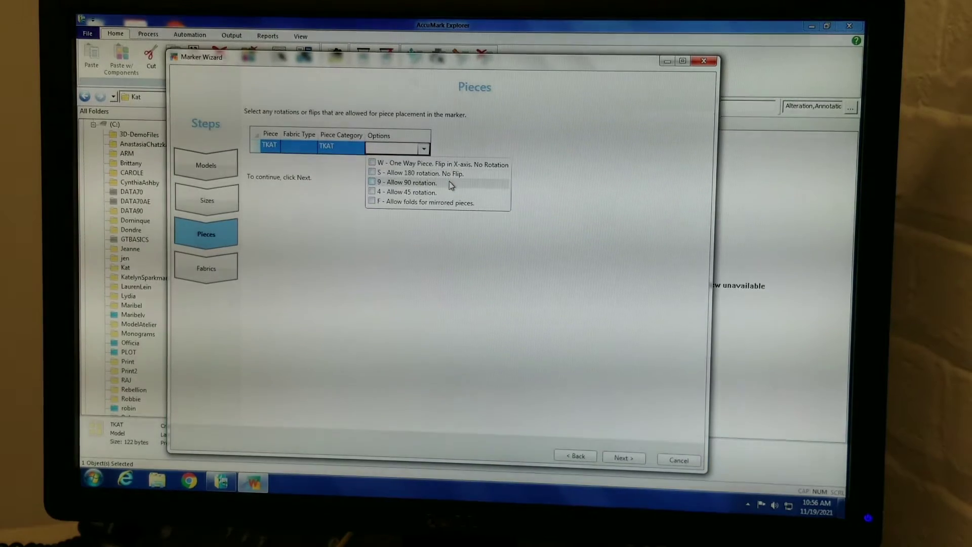
pyautogui.click(372, 174)
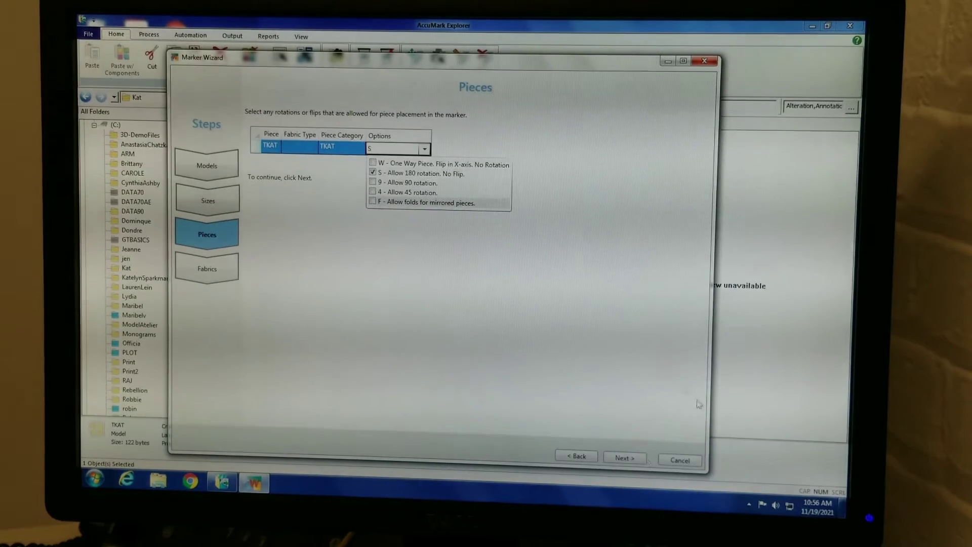
pyautogui.click(532, 303)
pyautogui.click(625, 457)
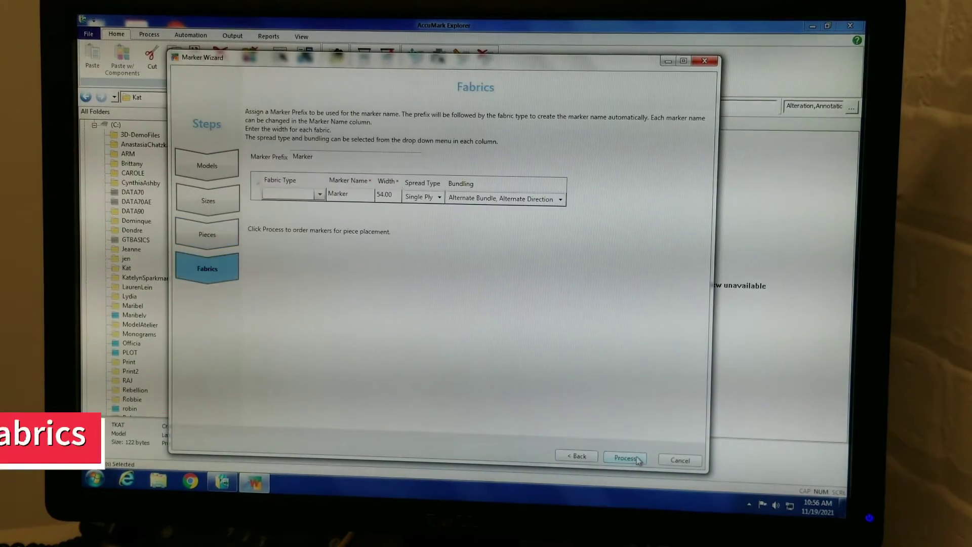
# Name the marker TKAT MARKER, spread face-to-face with alternate bundling, and process it.
pyautogui.click(320, 197)
pyautogui.click(308, 198)
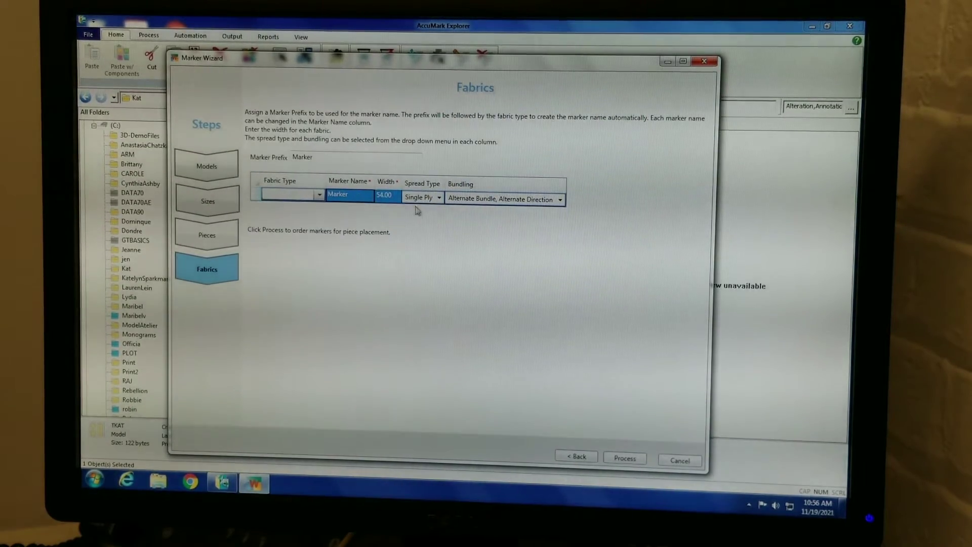
pyautogui.write('T')
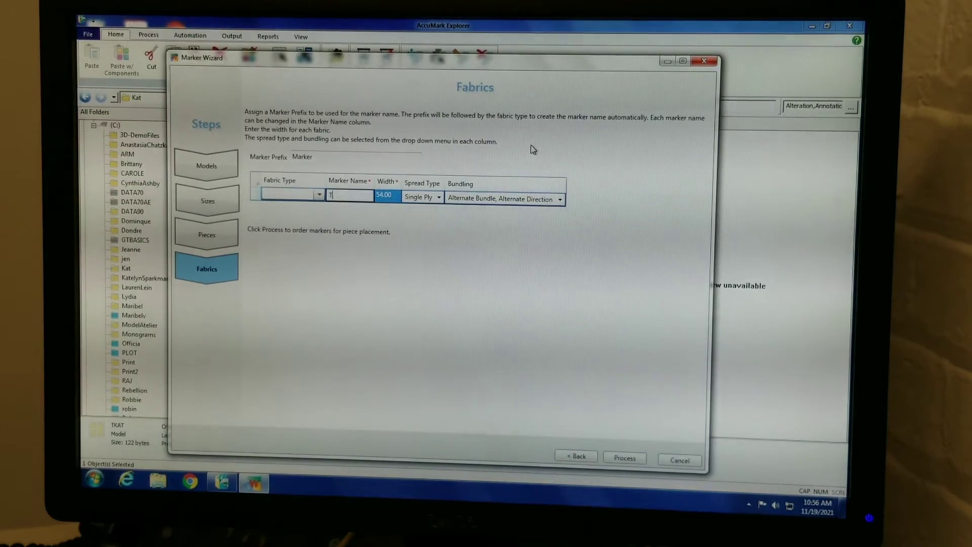
pyautogui.write('KAT MARKER')
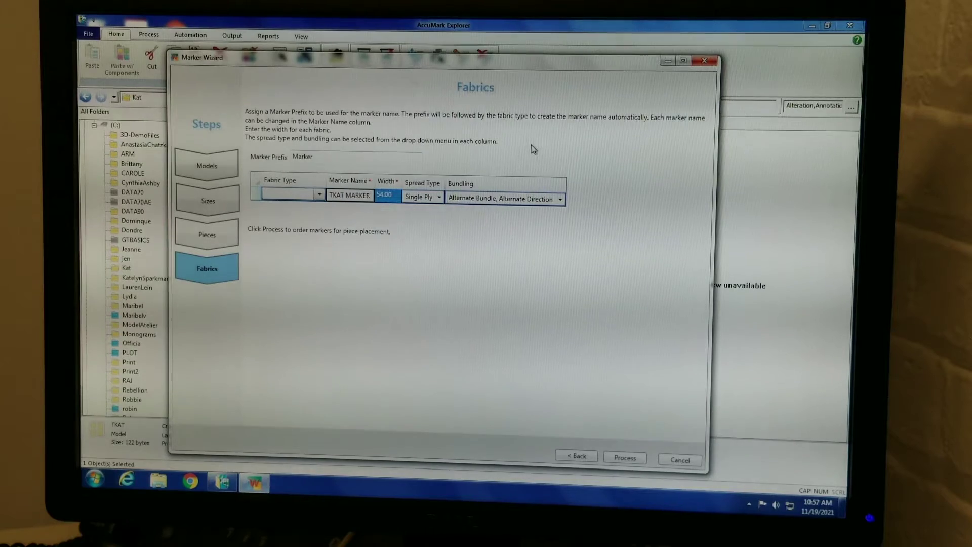
pyautogui.click(386, 200)
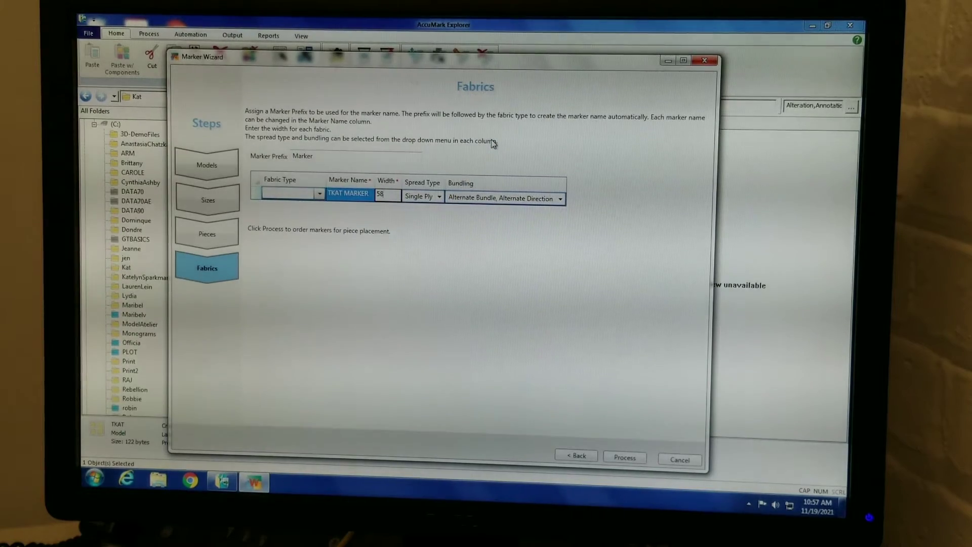
pyautogui.write('58')
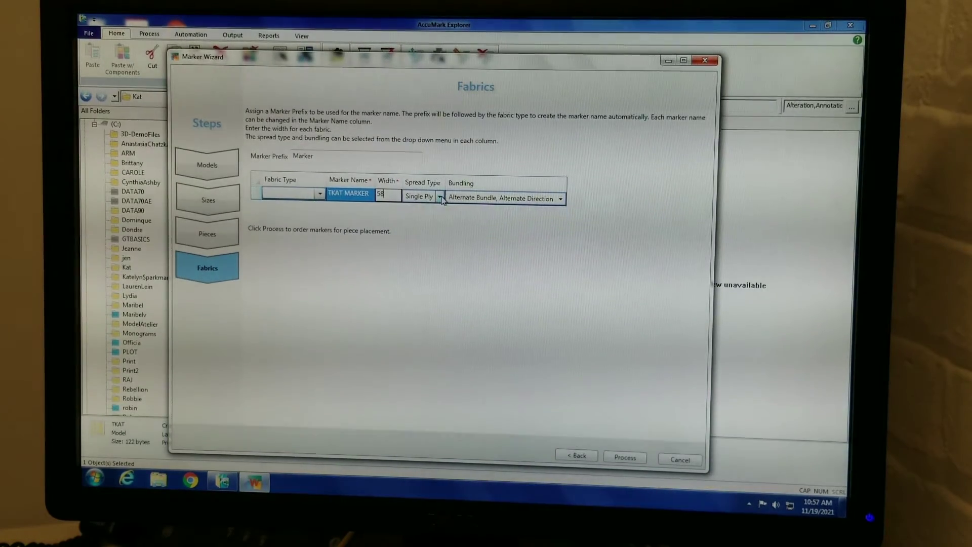
pyautogui.click(441, 198)
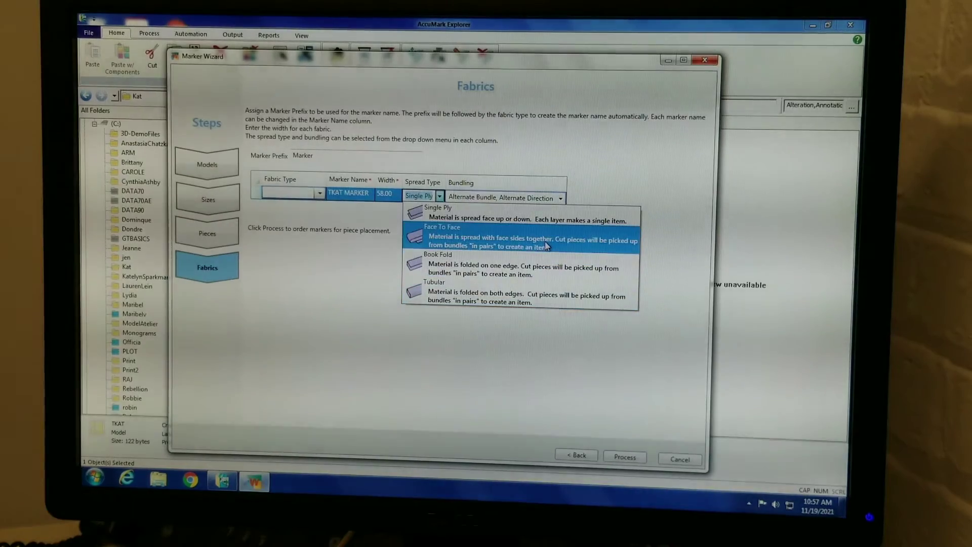
pyautogui.click(603, 250)
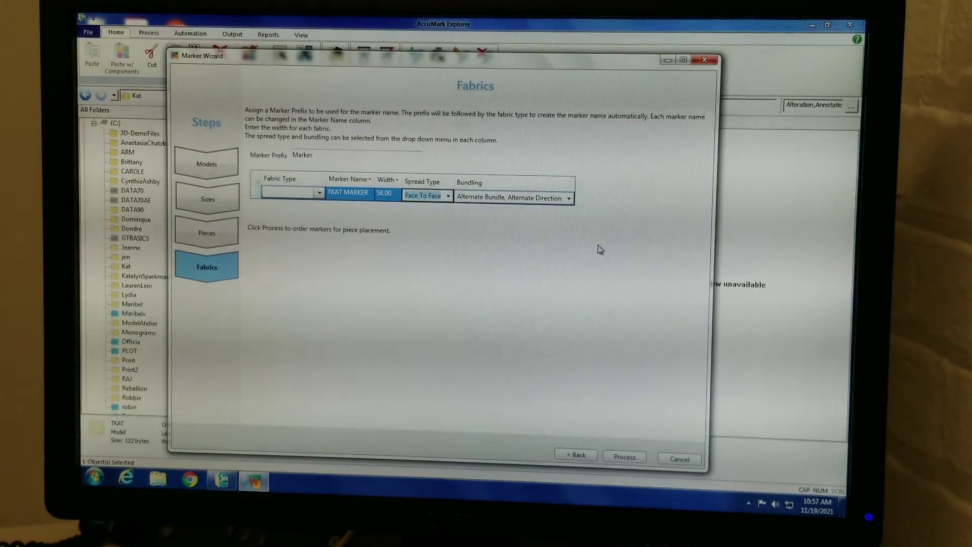
pyautogui.click(569, 199)
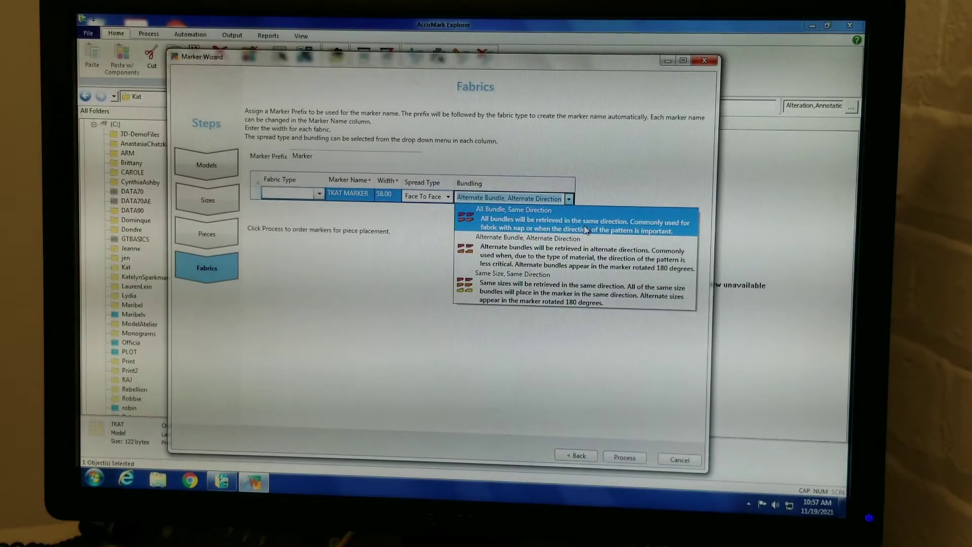
pyautogui.click(594, 254)
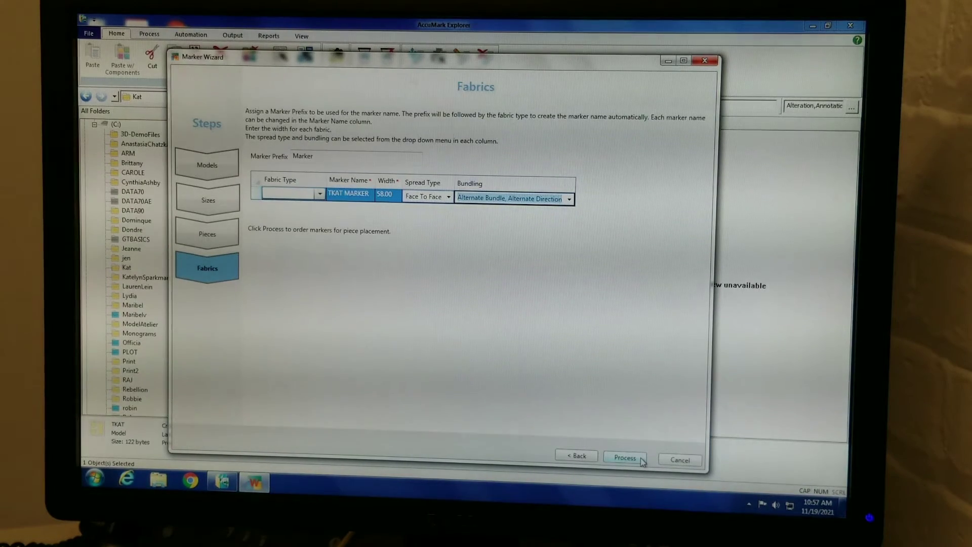
pyautogui.click(624, 458)
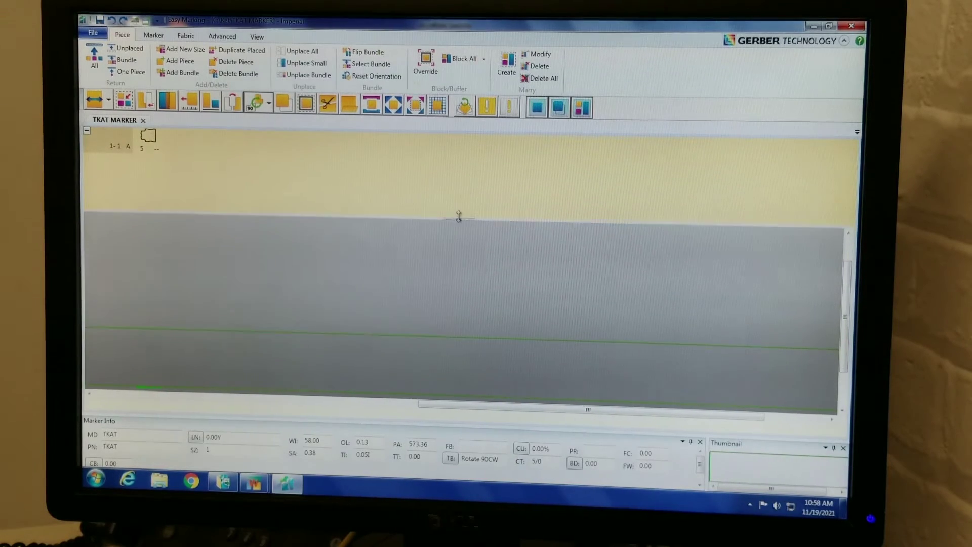
# Drag the splitter above the work area upward to enlarge the marker view.
pyautogui.moveTo(461, 225); pyautogui.dragTo(459, 162)
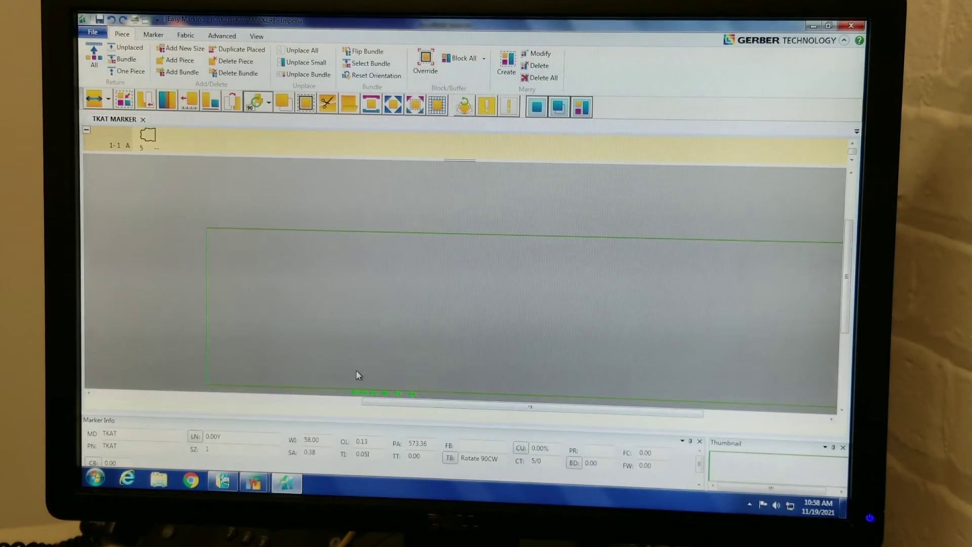
pyautogui.moveTo(356, 370); pyautogui.dragTo(417, 304)
pyautogui.moveTo(376, 408); pyautogui.dragTo(425, 408)
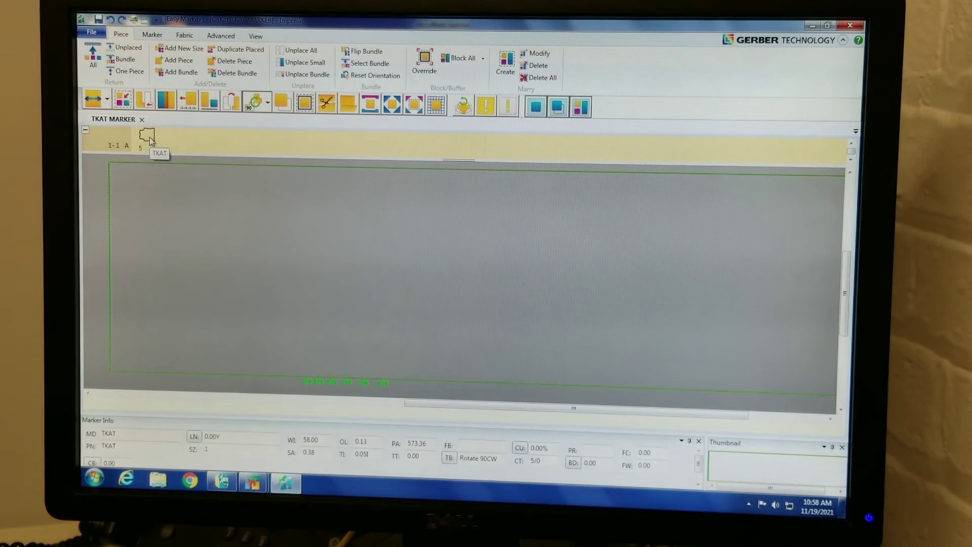
# Drop pieces 1A, 1B, 1D and 1C into a 2×2 block, reaching 71.16% utilization.
pyautogui.moveTo(149, 140); pyautogui.dragTo(294, 263)
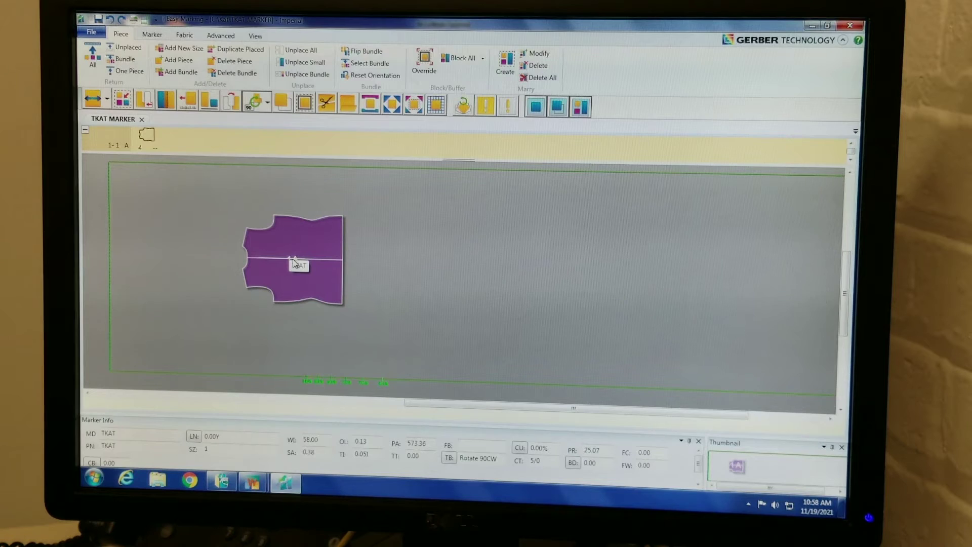
pyautogui.click(214, 320)
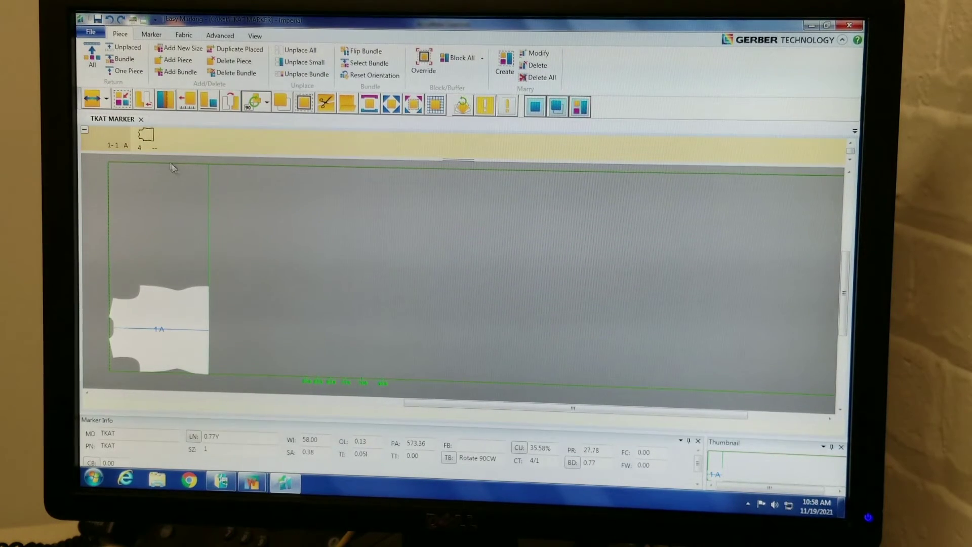
pyautogui.click(150, 137)
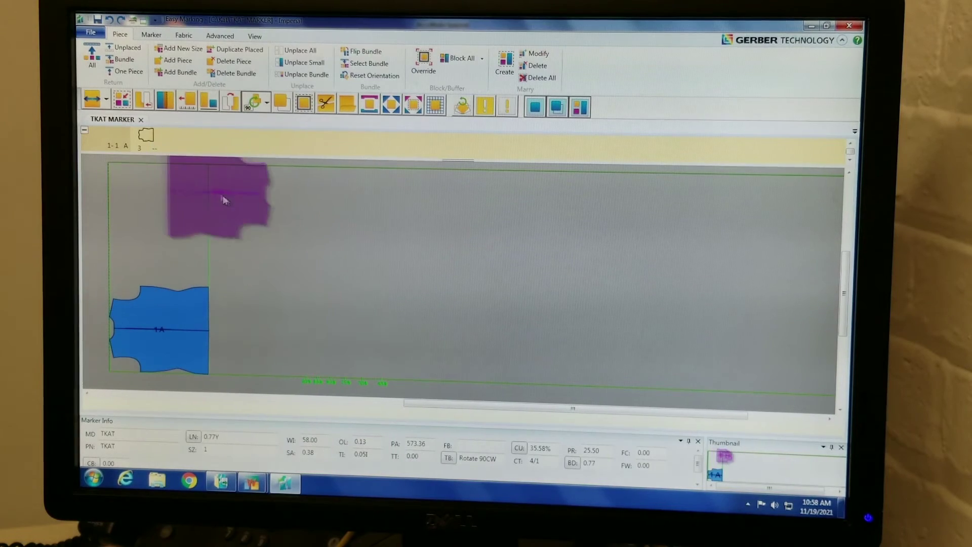
pyautogui.click(156, 255)
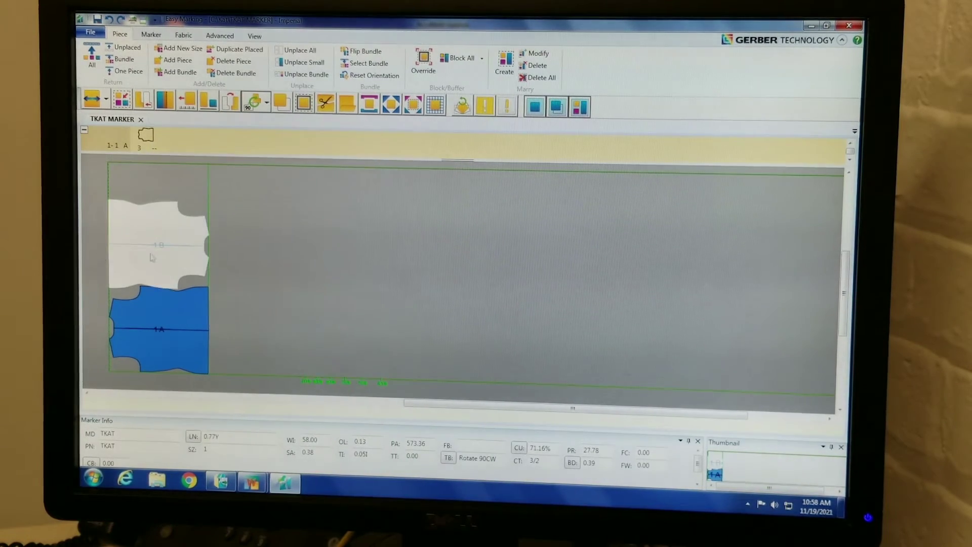
pyautogui.click(284, 334)
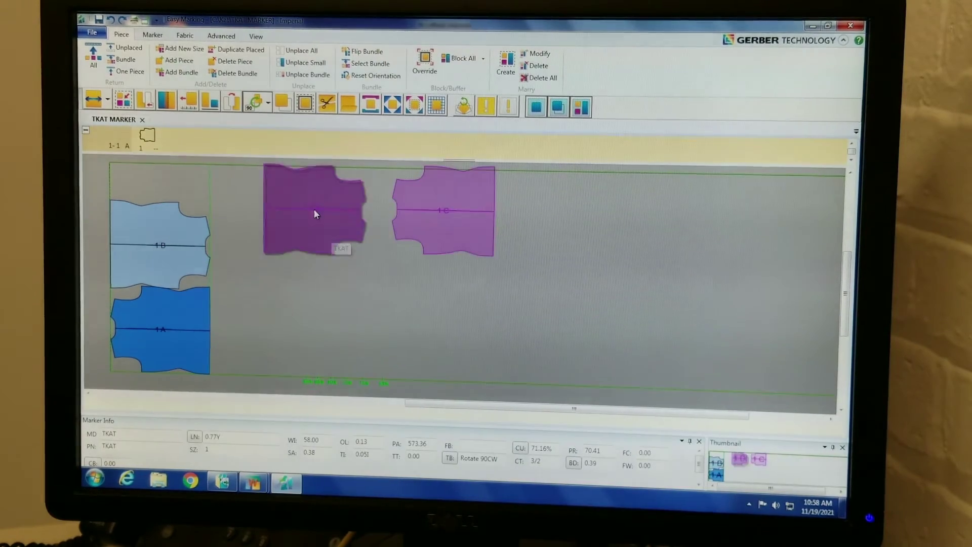
pyautogui.click(258, 245)
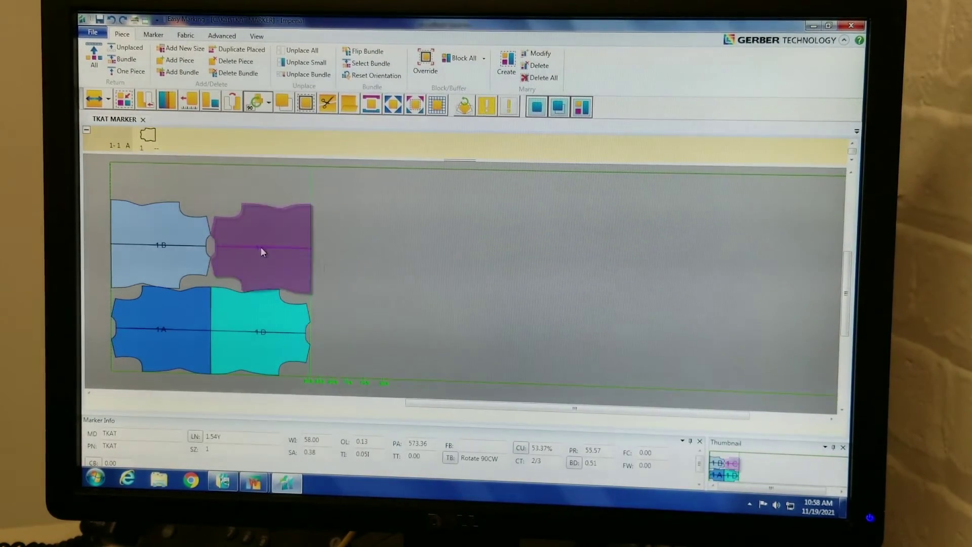
pyautogui.click(301, 331)
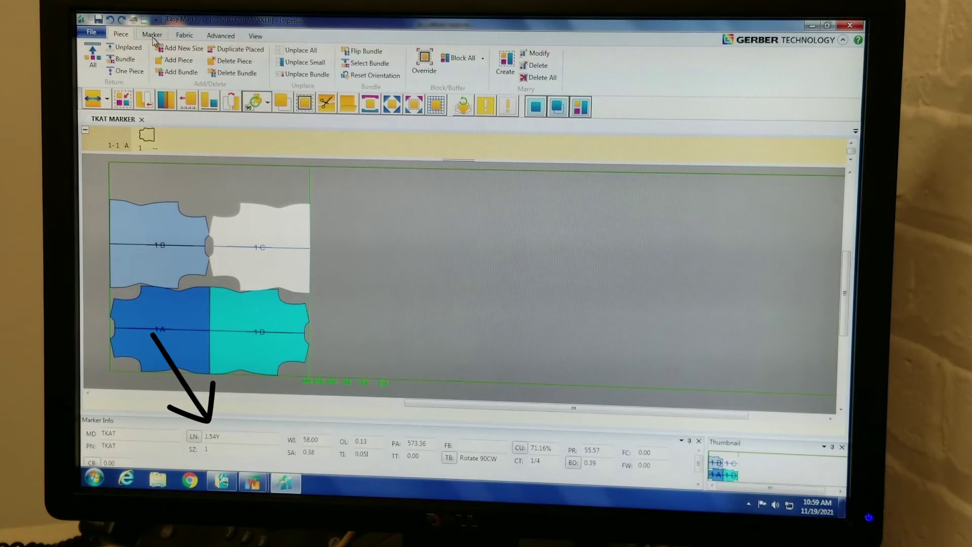
pyautogui.click(151, 35)
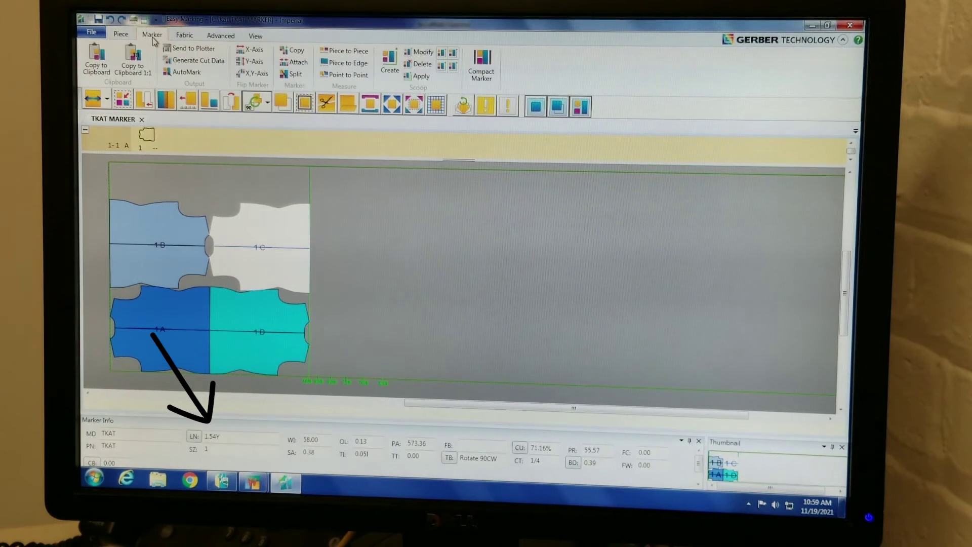
# Compact the marker three times and nudge piece 1D under 1C, reaching 71.21% utilization.
pyautogui.click(483, 76)
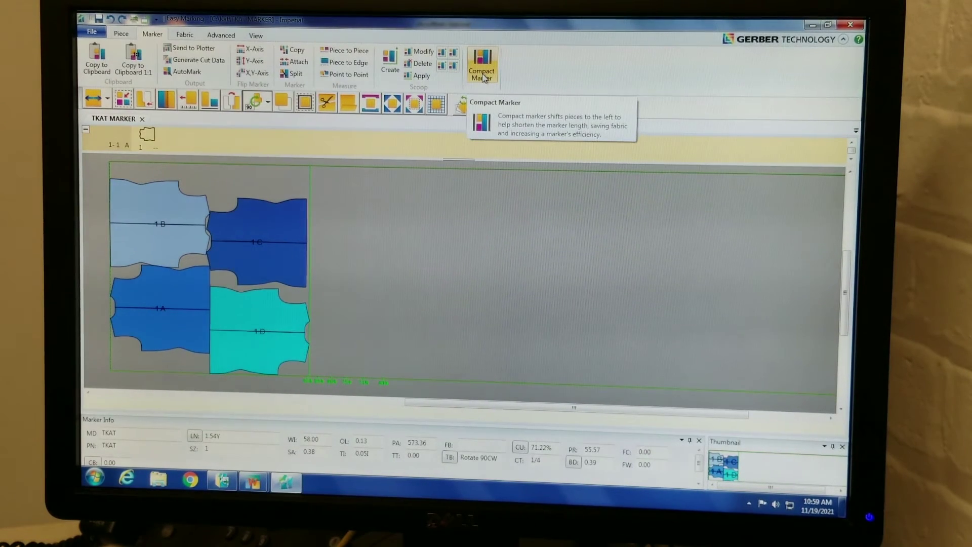
pyautogui.click(484, 76)
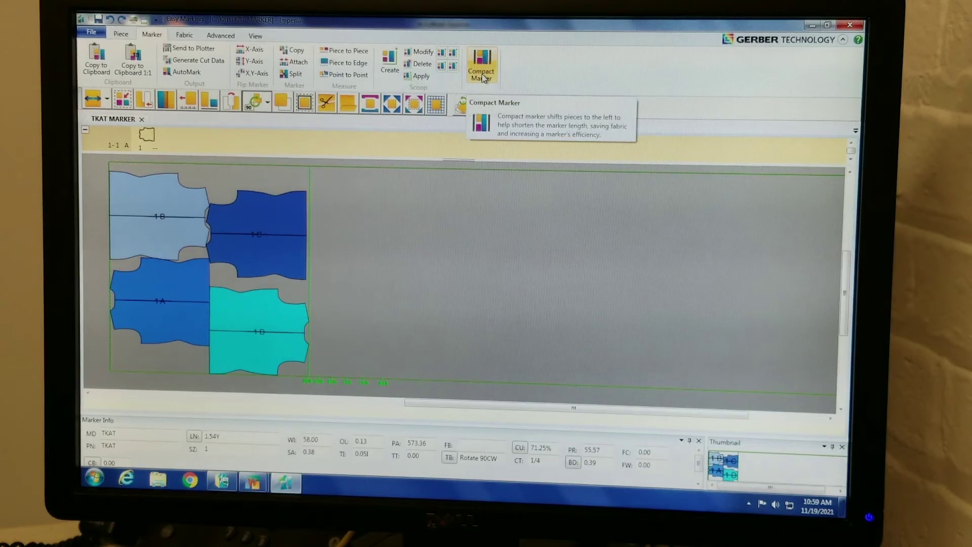
pyautogui.click(483, 76)
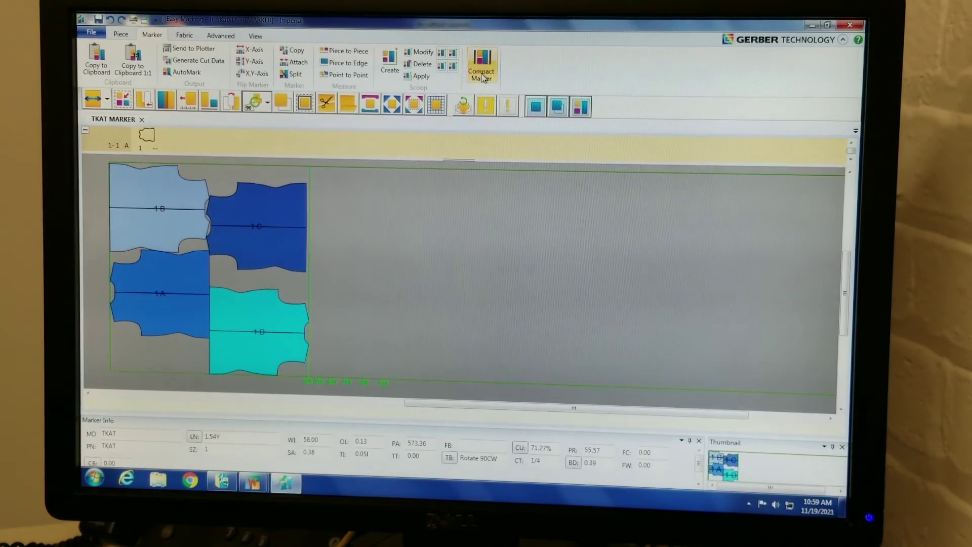
pyautogui.click(255, 352)
pyautogui.moveTo(256, 350); pyautogui.dragTo(256, 331)
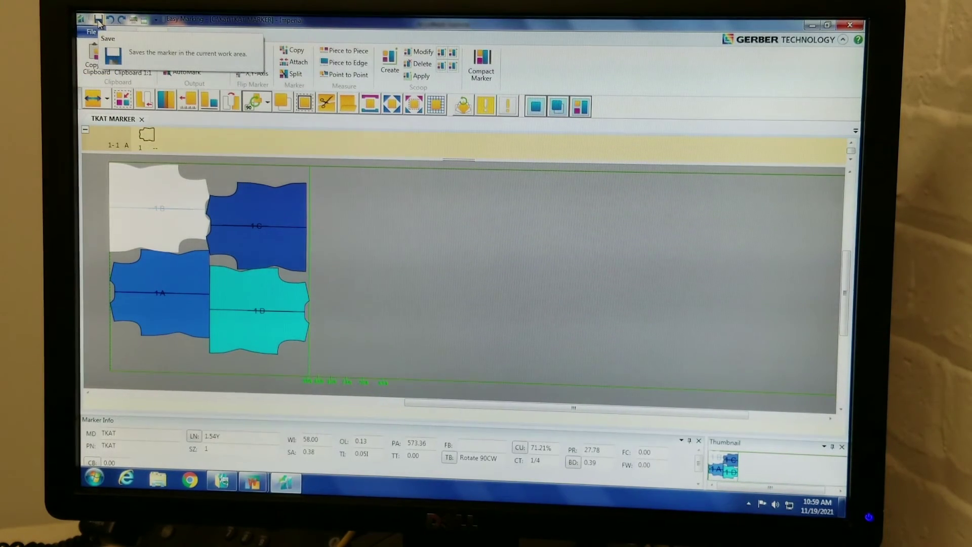
# Save TKAT MARKER despite the placement warning, then leave Easy Marking.
pyautogui.click(99, 22)
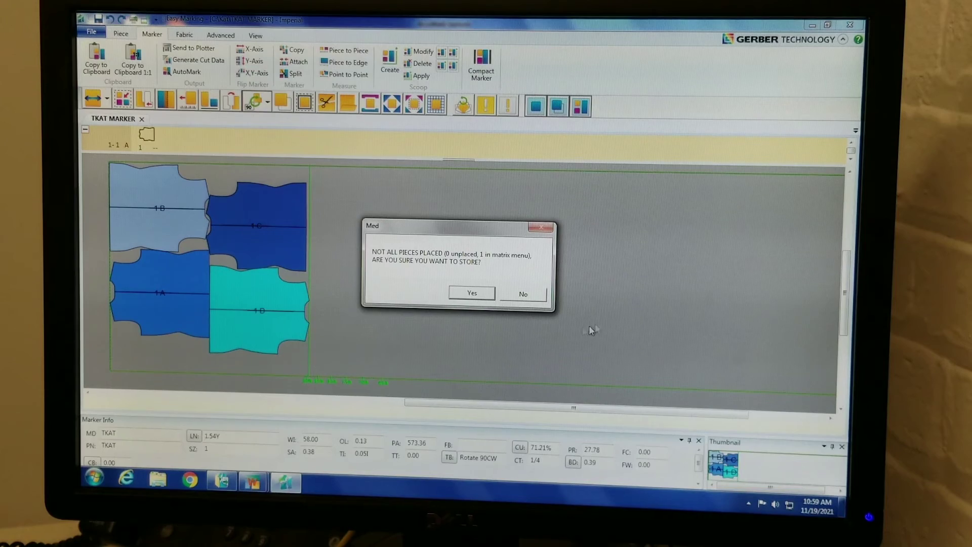
pyautogui.click(489, 293)
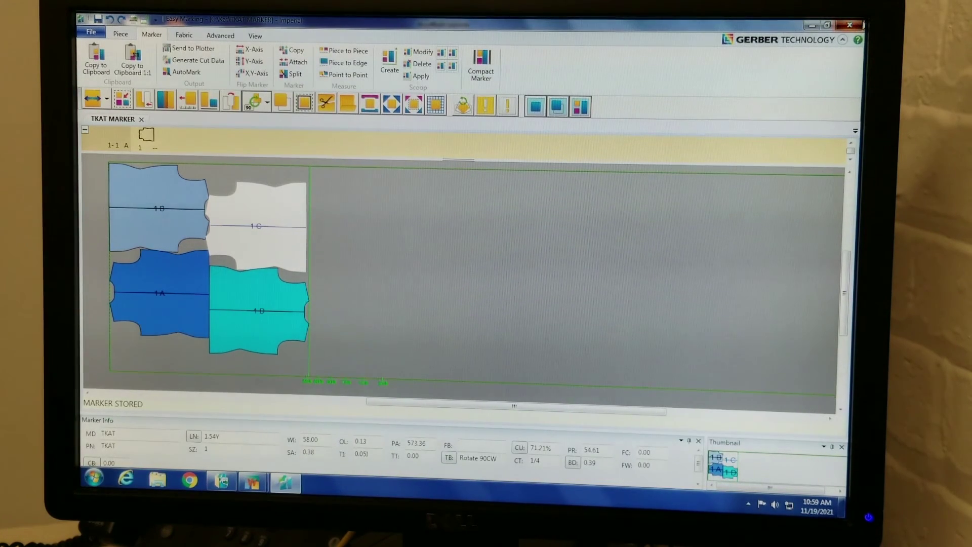
pyautogui.click(848, 25)
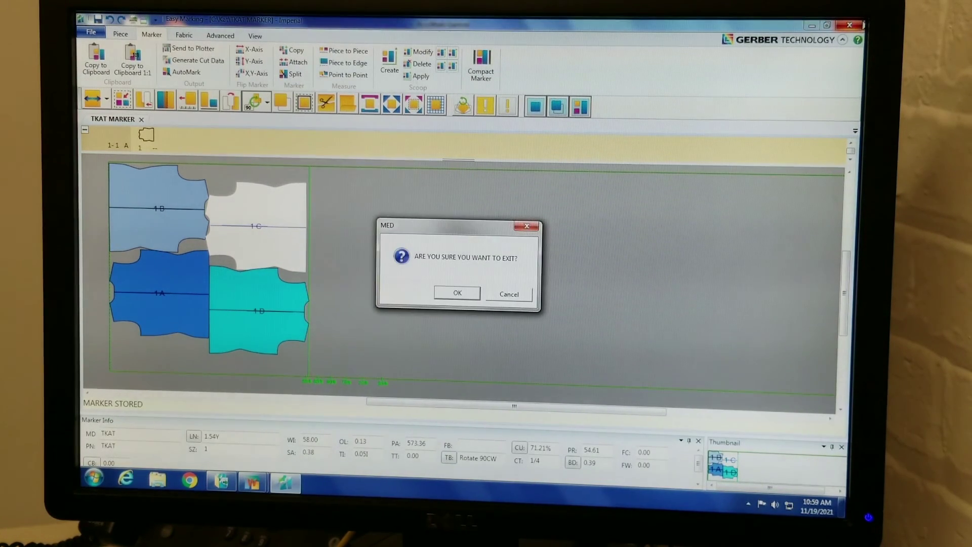
pyautogui.click(458, 295)
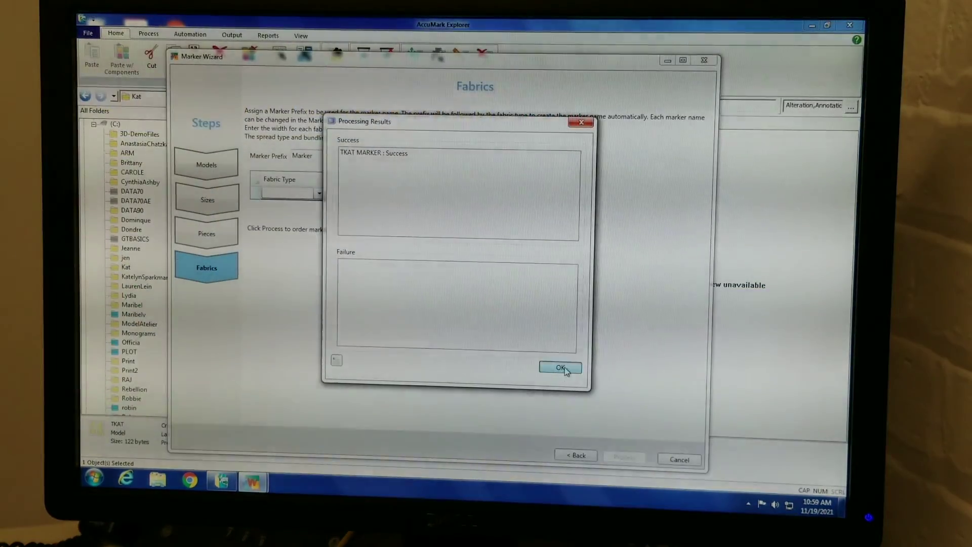
# Dismiss the Processing Results and close the Marker Wizard, returning to the Kat folder list.
pyautogui.click(507, 370)
pyautogui.click(679, 459)
pyautogui.click(465, 293)
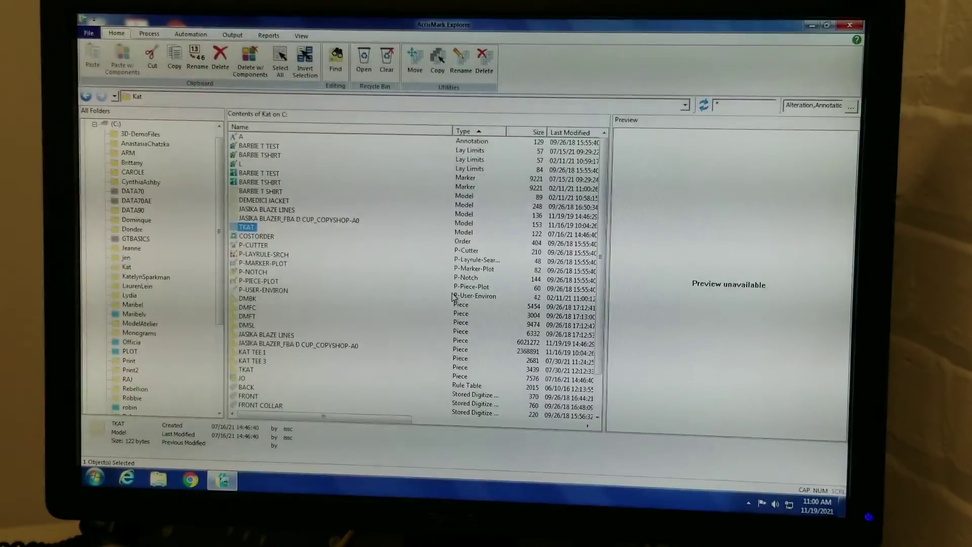